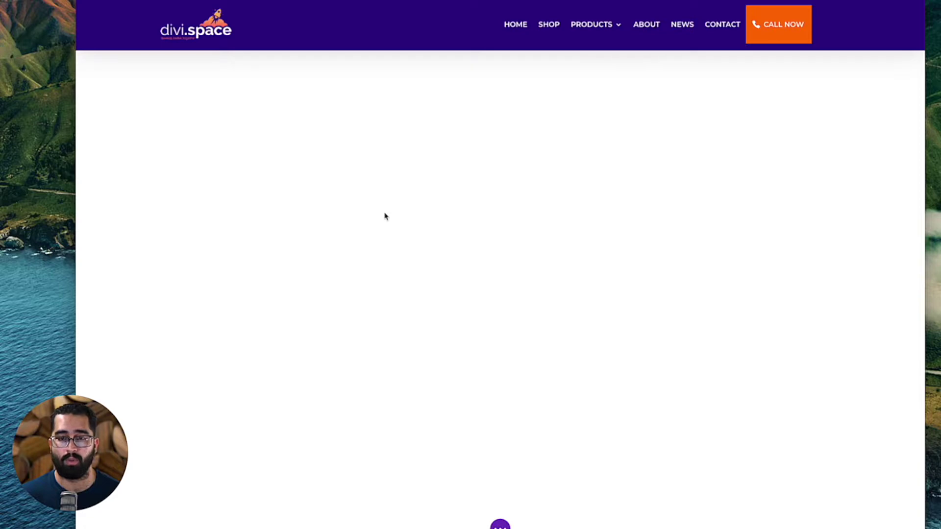
Insert a regular one-column section in the header with a Social Media Follow module.
{"action": "left_click", "coordinate": [483, 51]}
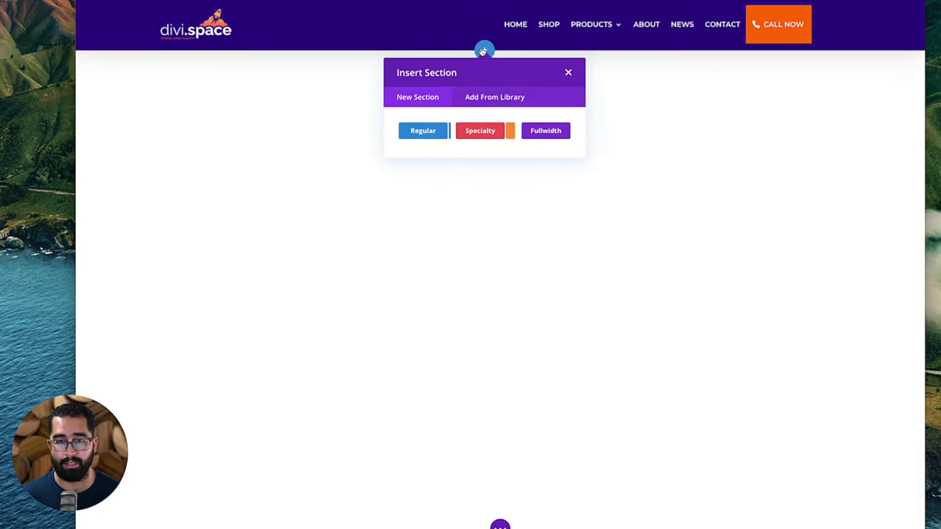
{"action": "left_click", "coordinate": [414, 136]}
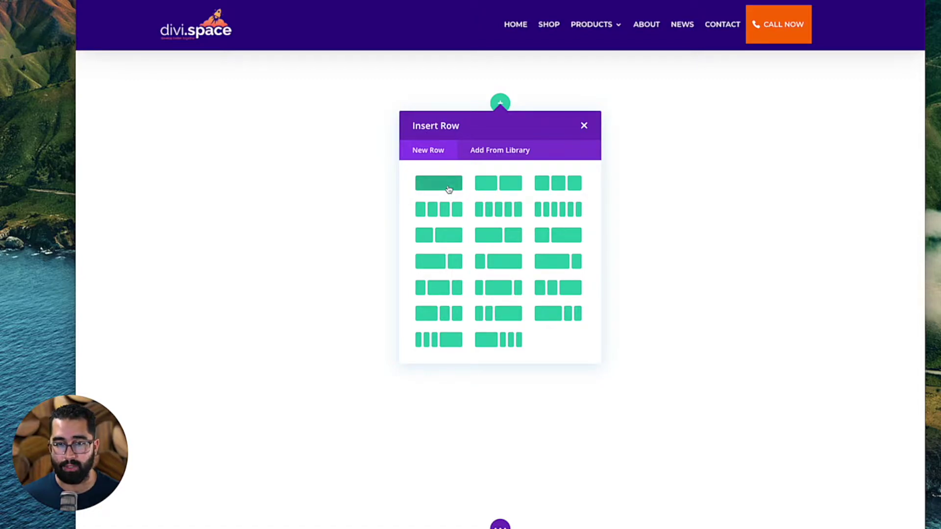
{"action": "left_click", "coordinate": [448, 190]}
{"action": "type", "text": "soci"}
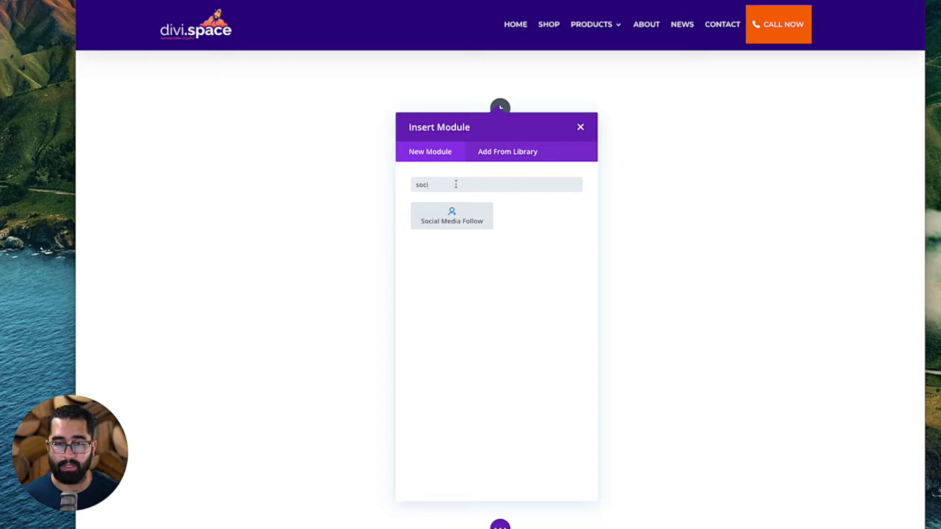
{"action": "left_click", "coordinate": [452, 221]}
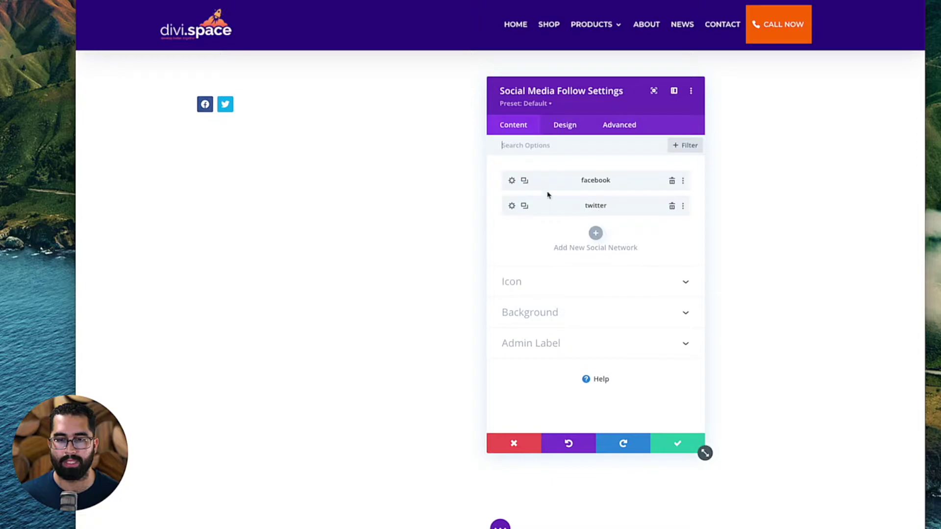
Change the Facebook network to Codepen and the Twitter network to Discord.
{"action": "left_click", "coordinate": [511, 180]}
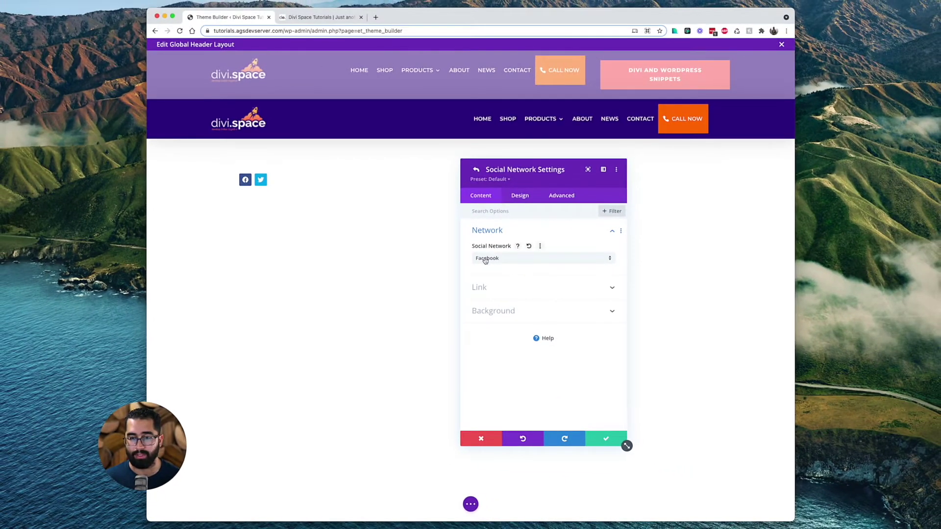
{"action": "left_click", "coordinate": [491, 257]}
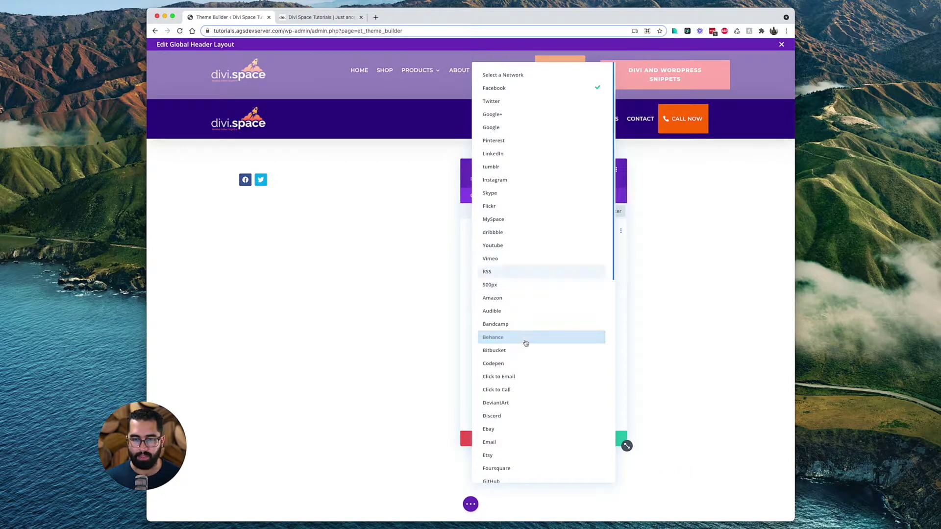
{"action": "left_click", "coordinate": [499, 364]}
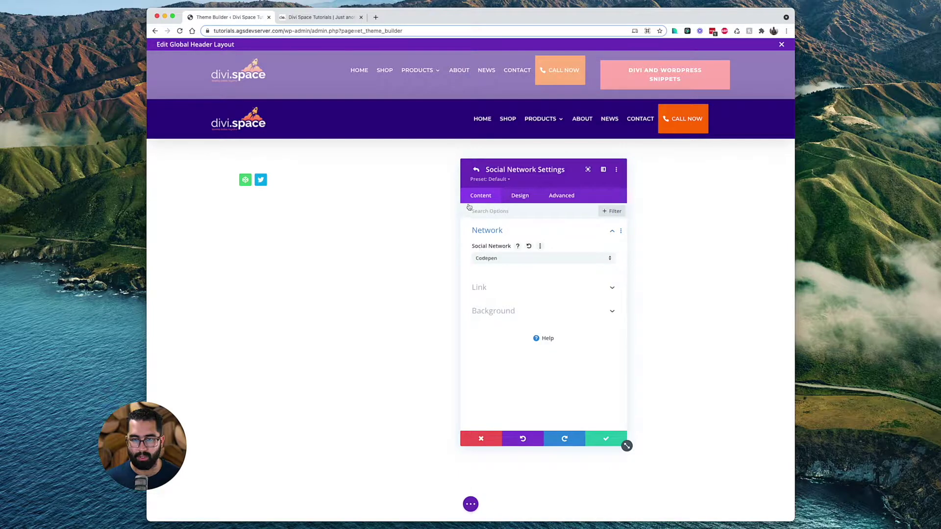
{"action": "left_click", "coordinate": [475, 169]}
{"action": "left_click", "coordinate": [478, 258]}
{"action": "left_click", "coordinate": [478, 258]}
{"action": "left_click", "coordinate": [539, 416]}
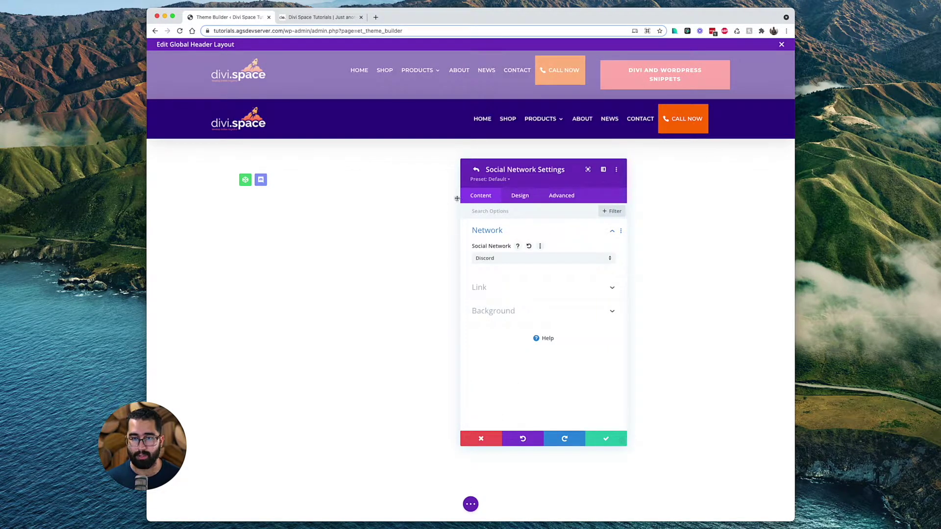
{"action": "left_click", "coordinate": [475, 170]}
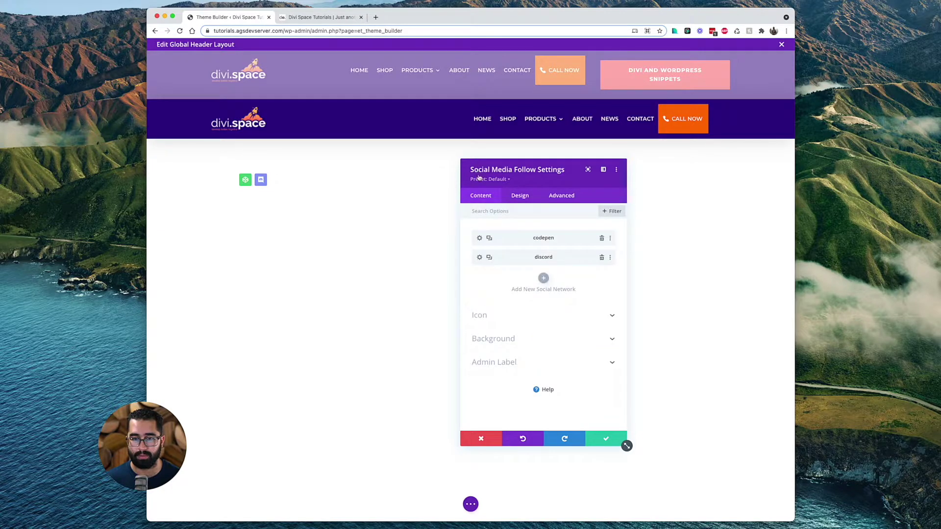
Add a third social network set to Click to Email.
{"action": "left_click", "coordinate": [542, 279]}
{"action": "left_click", "coordinate": [509, 261]}
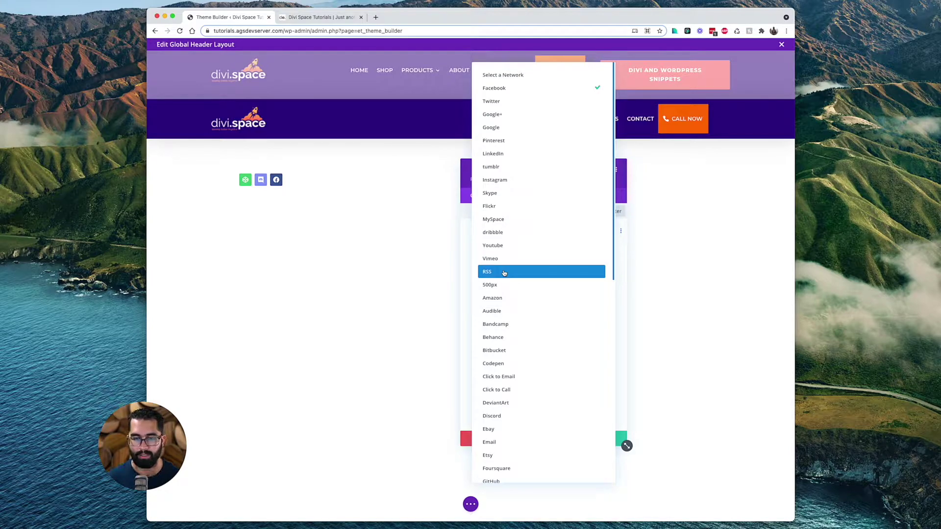
{"action": "scroll", "coordinate": [504, 272], "scroll_direction": "down", "scroll_amount": 5}
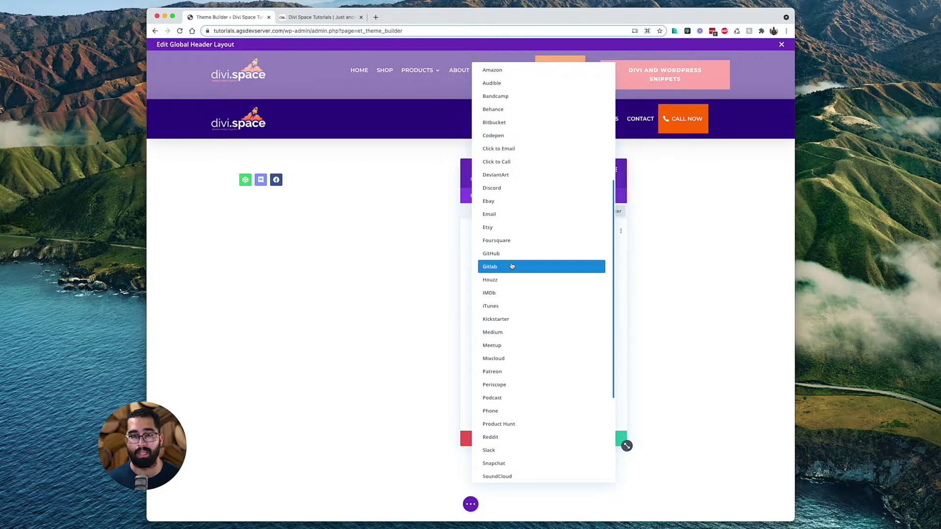
{"action": "scroll", "coordinate": [514, 267], "scroll_direction": "down", "scroll_amount": 6}
{"action": "scroll", "coordinate": [515, 272], "scroll_direction": "down", "scroll_amount": 2}
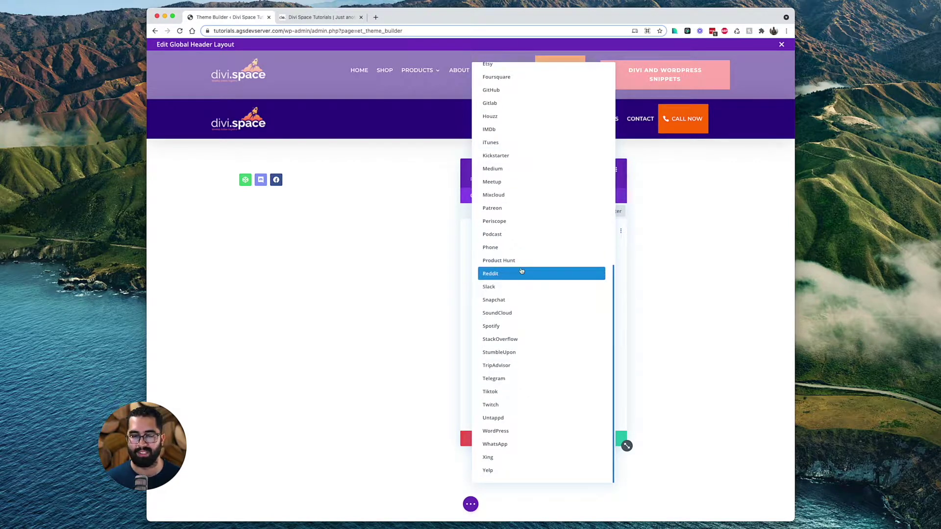
{"action": "scroll", "coordinate": [521, 272], "scroll_direction": "up", "scroll_amount": 5}
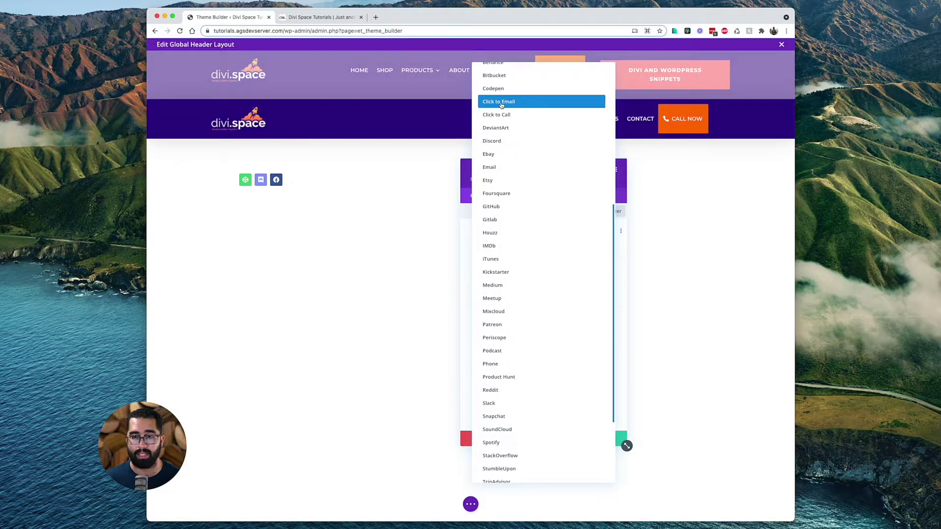
{"action": "left_click", "coordinate": [501, 102]}
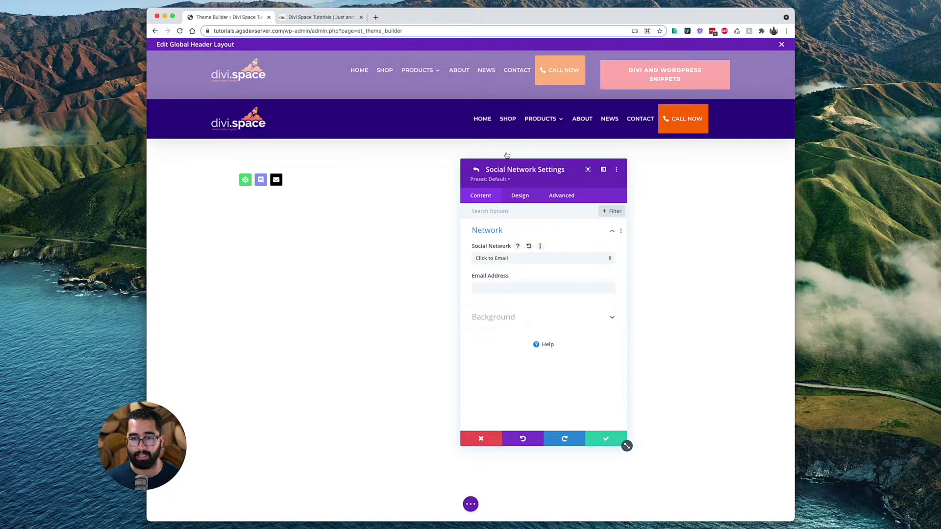
{"action": "left_click", "coordinate": [478, 171]}
Add a fourth social network set to Etsy.
{"action": "left_click", "coordinate": [544, 297]}
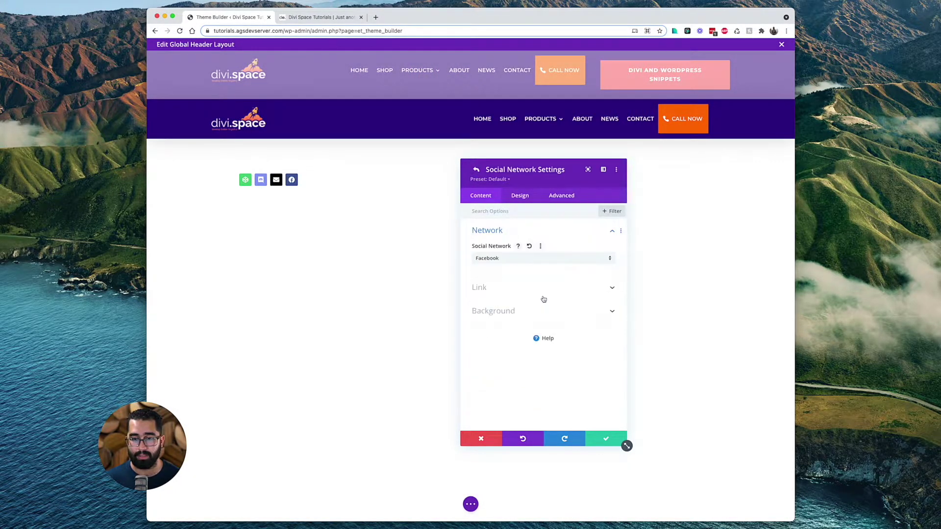
{"action": "left_click", "coordinate": [510, 259]}
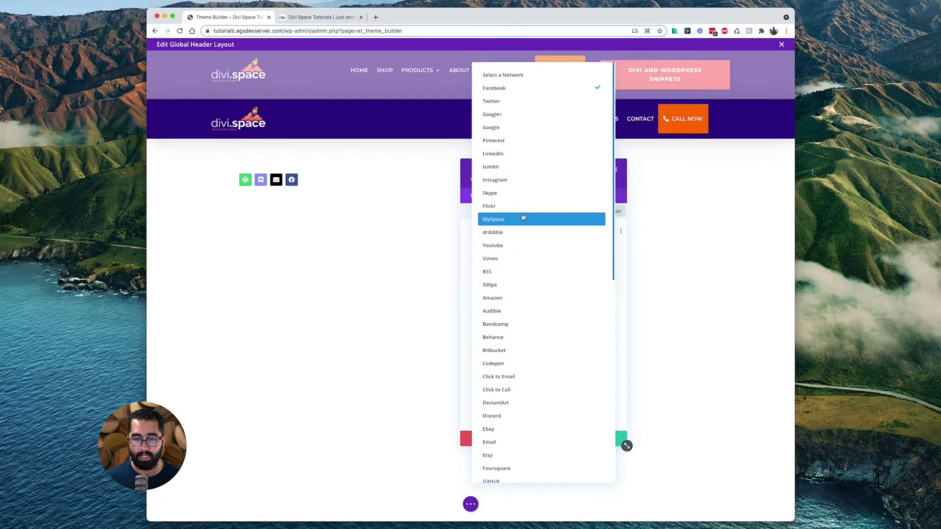
{"action": "scroll", "coordinate": [522, 218], "scroll_direction": "down", "scroll_amount": 3}
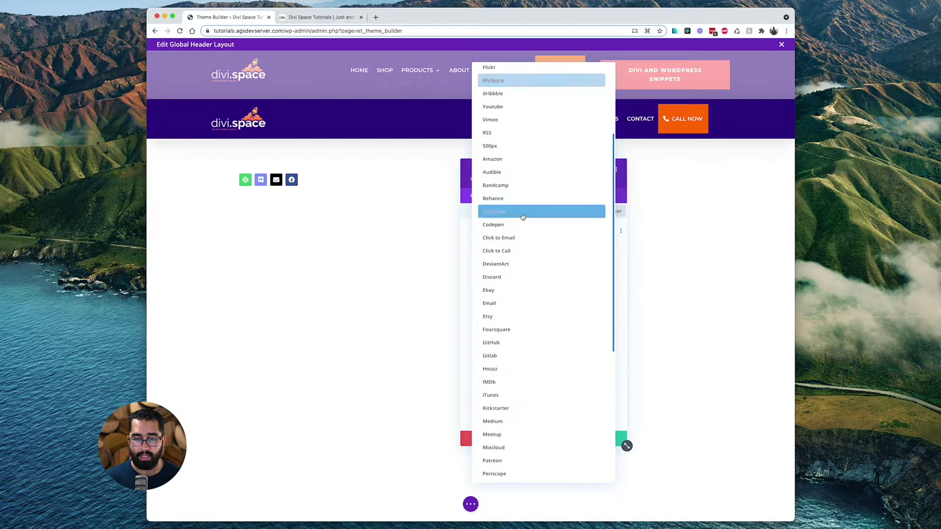
{"action": "left_click", "coordinate": [494, 316]}
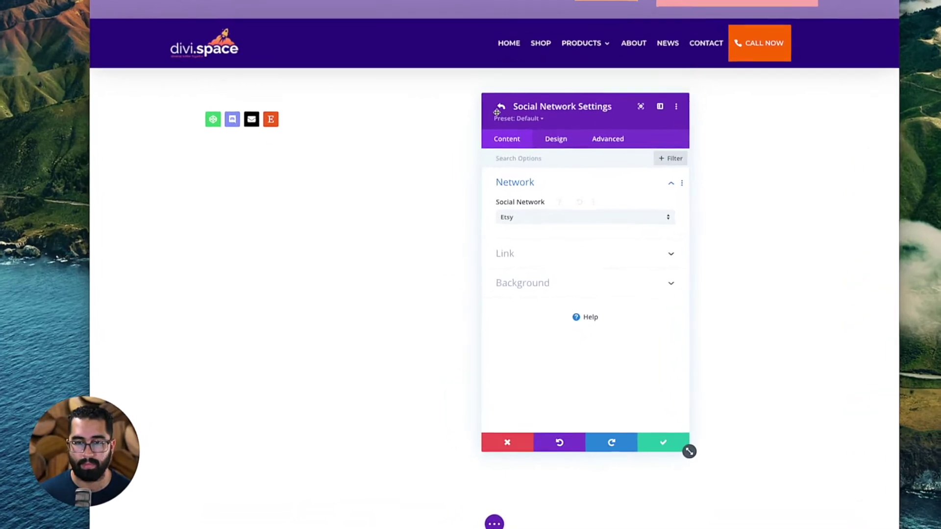
Move Etsy right after Codepen and enable a custom icon size of 30px.
{"action": "left_click", "coordinate": [476, 169]}
{"action": "left_click_drag", "start_coordinate": [565, 251], "coordinate": [563, 208]}
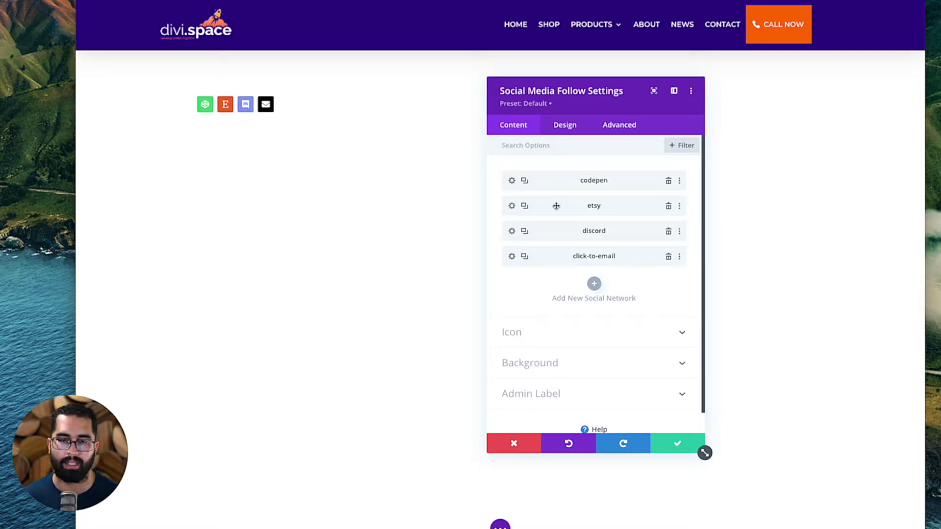
{"action": "left_click", "coordinate": [558, 129]}
{"action": "left_click", "coordinate": [531, 202]}
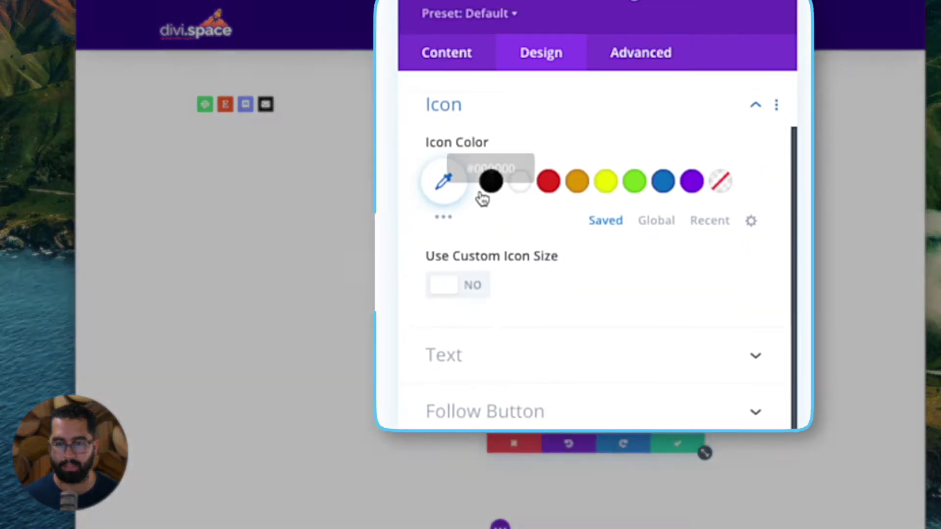
{"action": "left_click", "coordinate": [459, 286]}
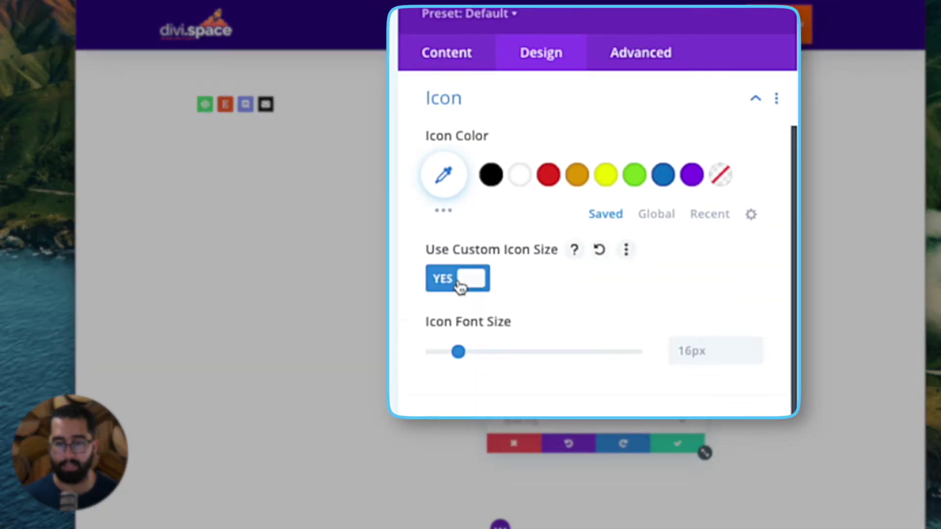
{"action": "left_click", "coordinate": [717, 350]}
{"action": "type", "text": "30px"}
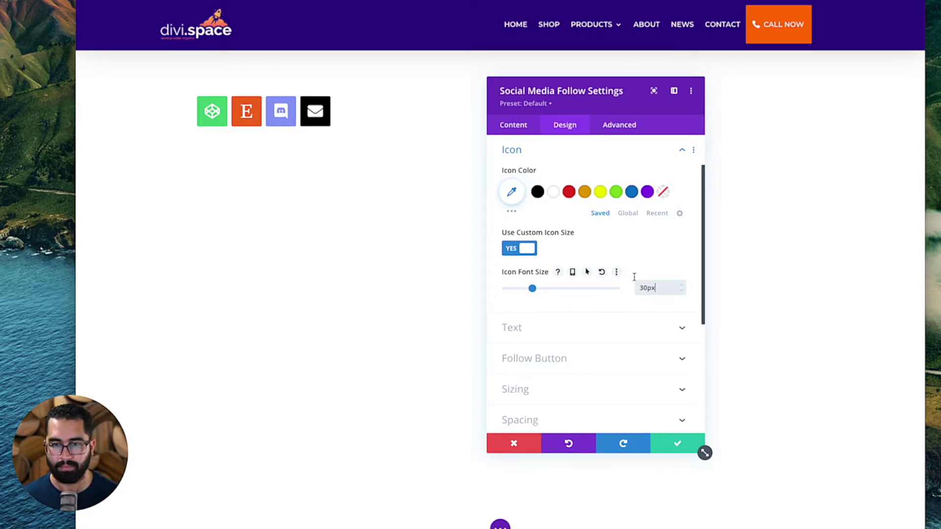
Set the module's position to Fixed at the right-middle location.
{"action": "left_click", "coordinate": [610, 128]}
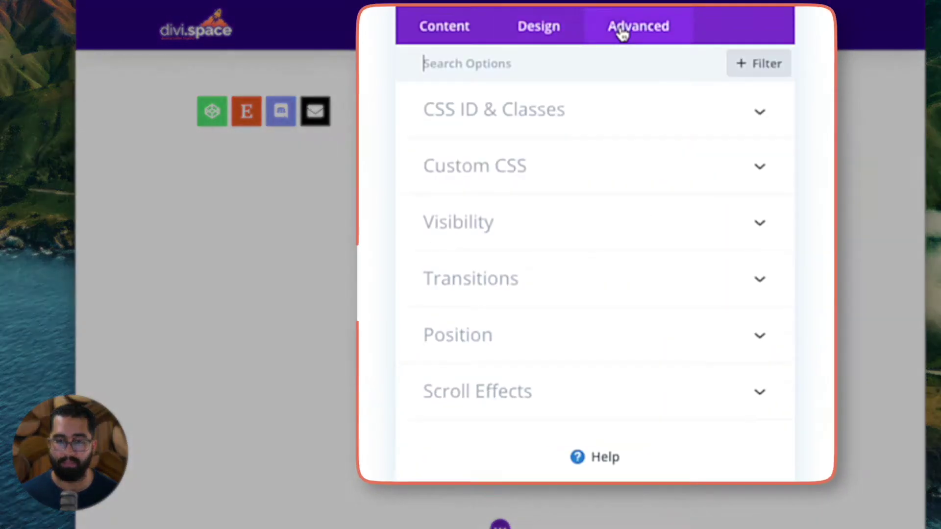
{"action": "left_click", "coordinate": [539, 292]}
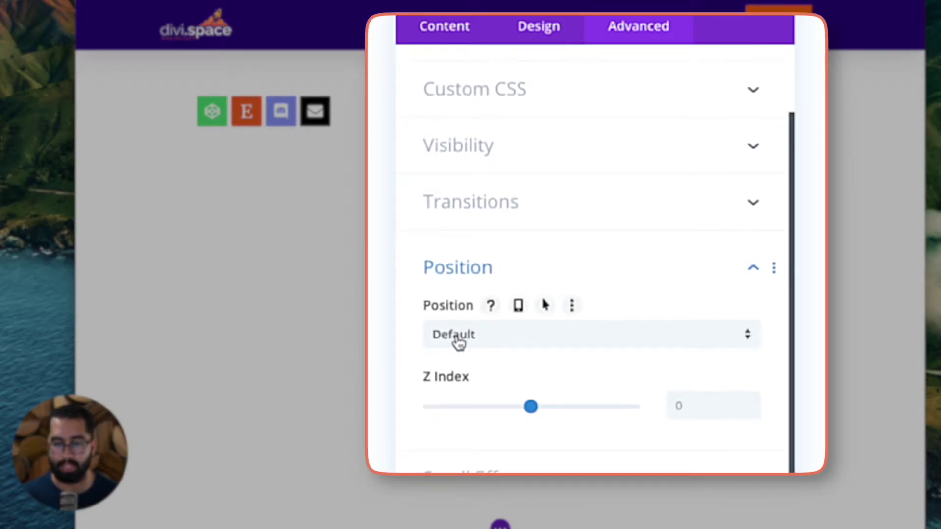
{"action": "left_click", "coordinate": [453, 339]}
{"action": "left_click", "coordinate": [466, 451]}
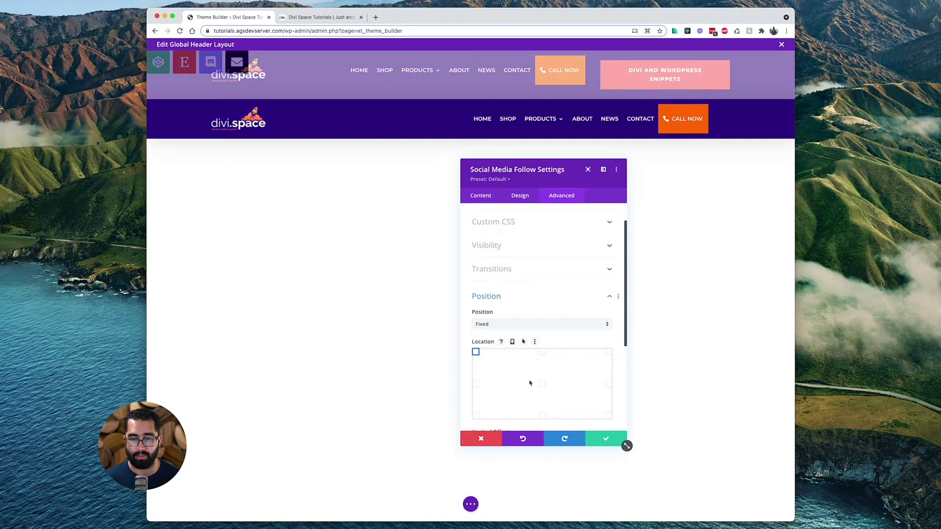
{"action": "left_click", "coordinate": [610, 388]}
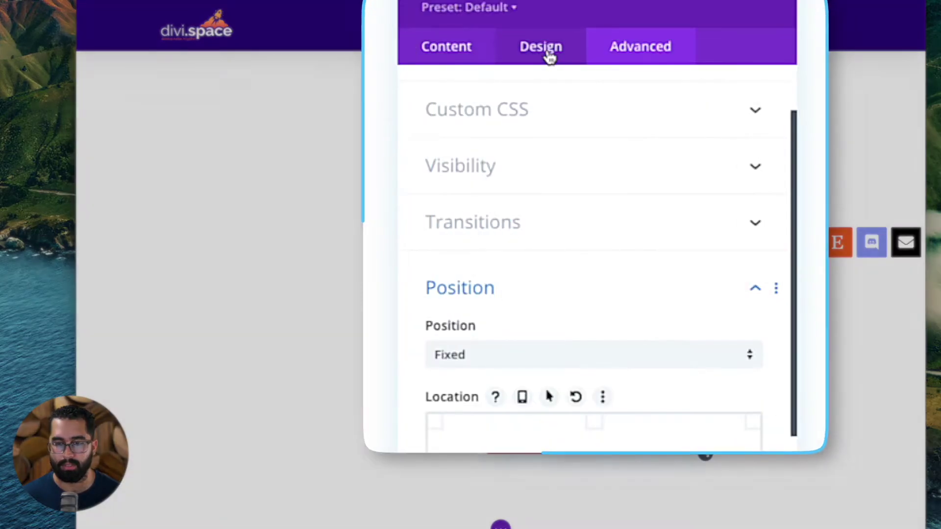
Set the social module's sizing width to 80px.
{"action": "left_click", "coordinate": [570, 127]}
{"action": "left_click", "coordinate": [488, 354]}
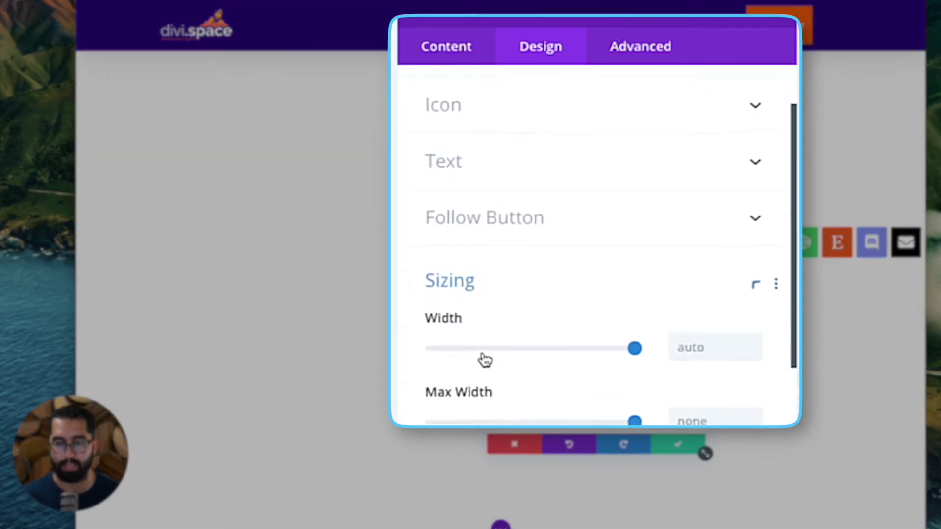
{"action": "left_click", "coordinate": [716, 168]}
{"action": "type", "text": "80px"}
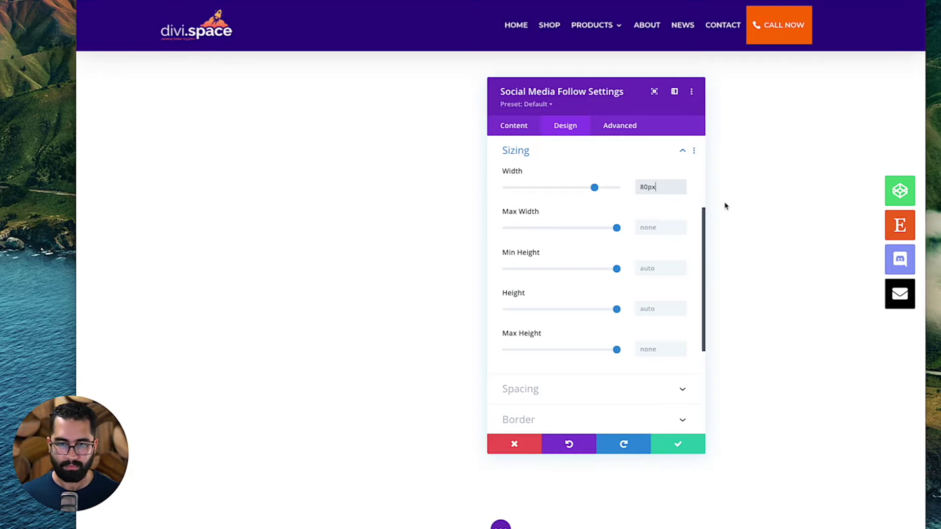
Give the Codepen item a hover translate transform with horizontal value -5px, sliders unlinked.
{"action": "left_click", "coordinate": [522, 130]}
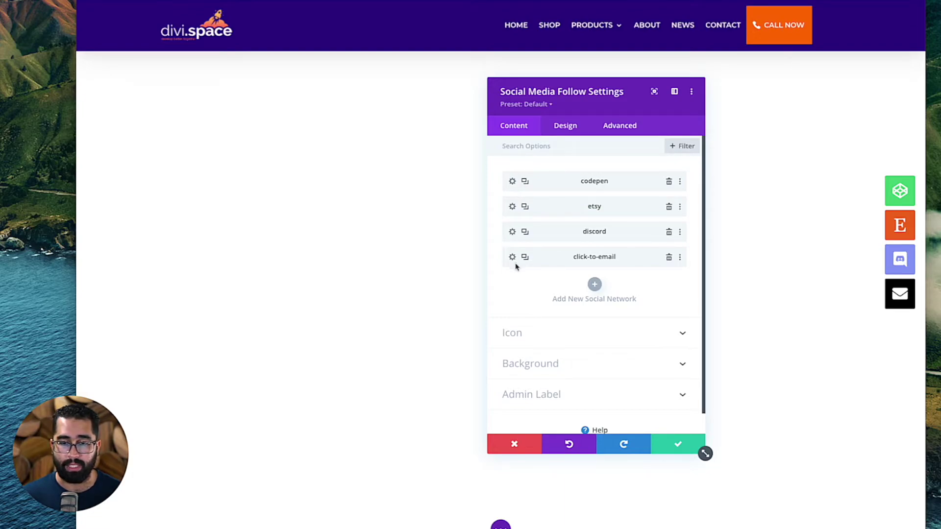
{"action": "left_click", "coordinate": [512, 181]}
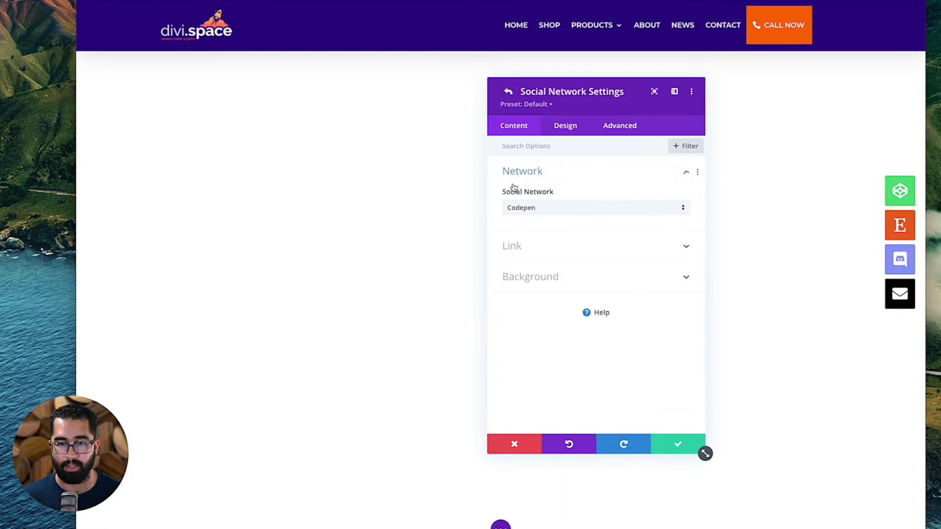
{"action": "left_click", "coordinate": [561, 128]}
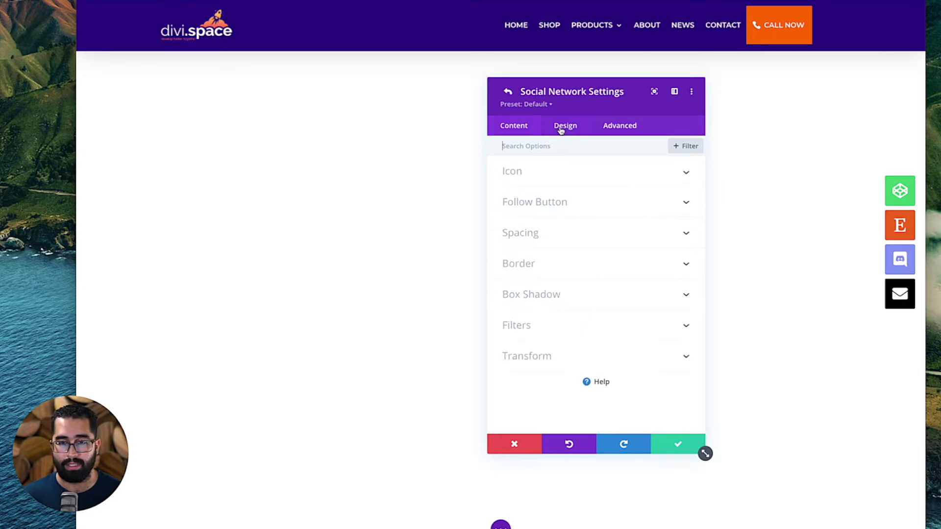
{"action": "left_click", "coordinate": [522, 360]}
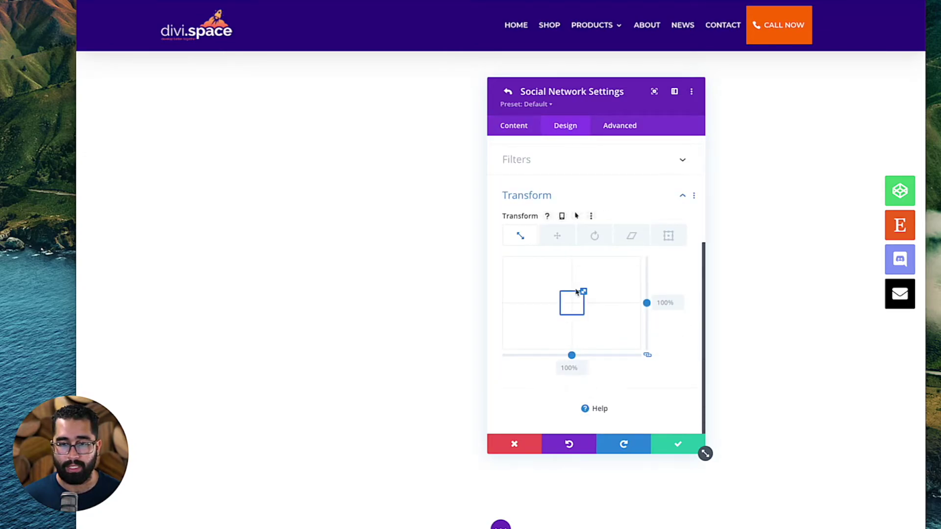
{"action": "left_click", "coordinate": [560, 242]}
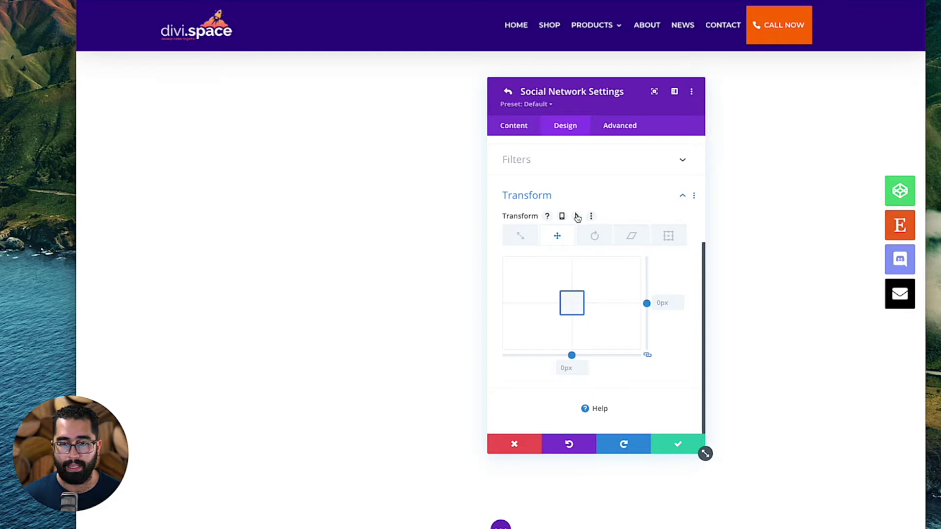
{"action": "left_click", "coordinate": [577, 217]}
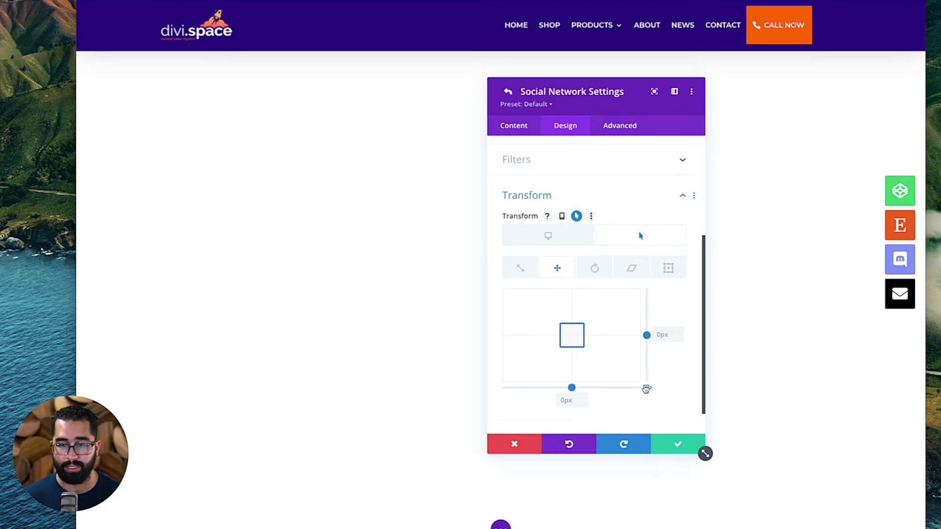
{"action": "left_click", "coordinate": [646, 388]}
{"action": "left_click", "coordinate": [564, 405]}
{"action": "type", "text": "-5"}
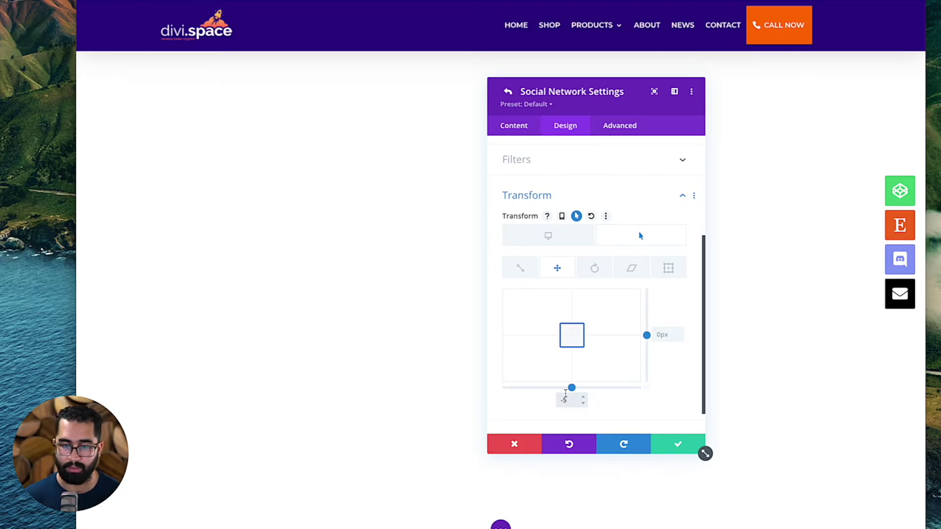
{"action": "type", "text": "px"}
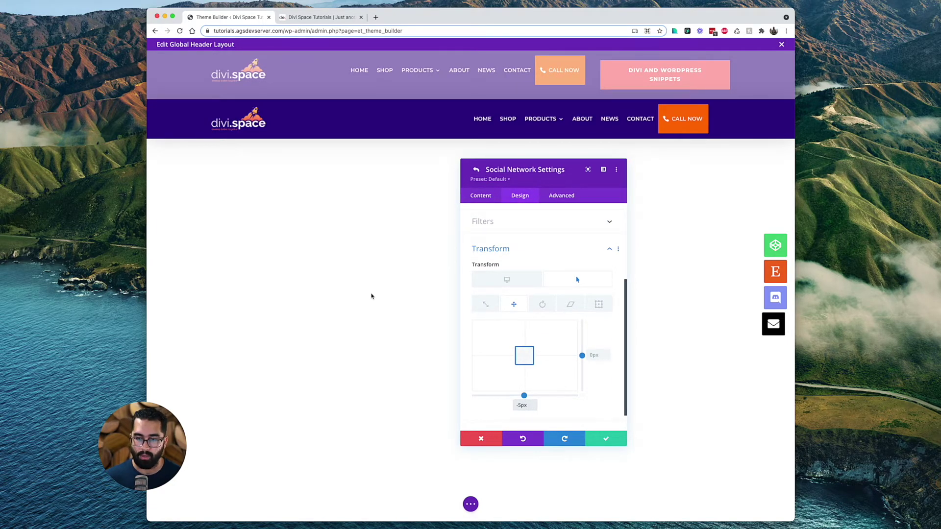
Save the Codepen and module settings, then reload the site's front-end page.
{"action": "left_click", "coordinate": [606, 442]}
{"action": "left_click", "coordinate": [606, 443]}
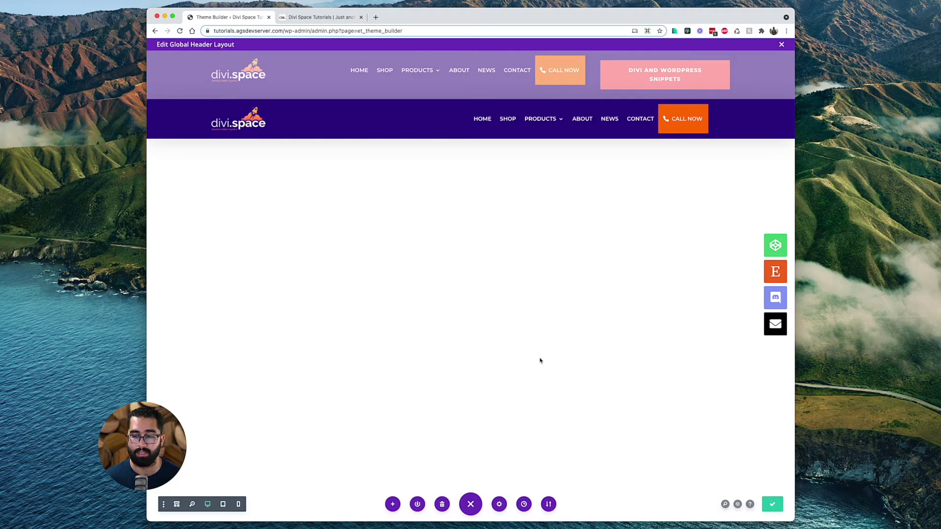
{"action": "left_click", "coordinate": [291, 22]}
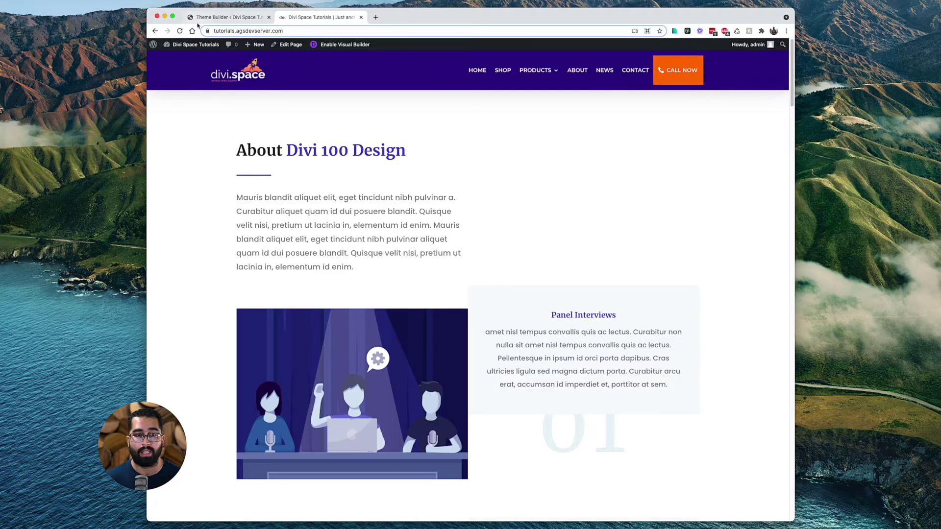
{"action": "left_click", "coordinate": [180, 31]}
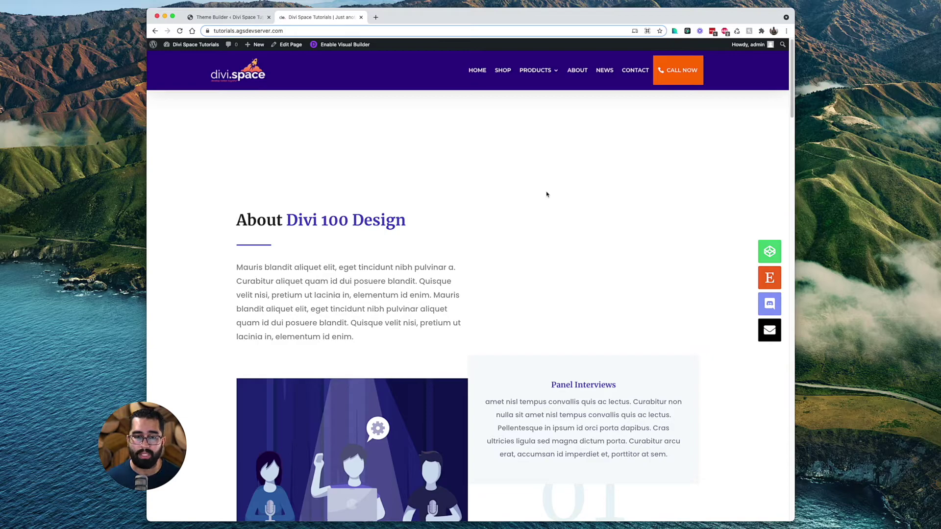
Scroll down and back up to check the icons stay fixed at the right edge.
{"action": "scroll", "coordinate": [546, 195], "scroll_direction": "down", "scroll_amount": 1}
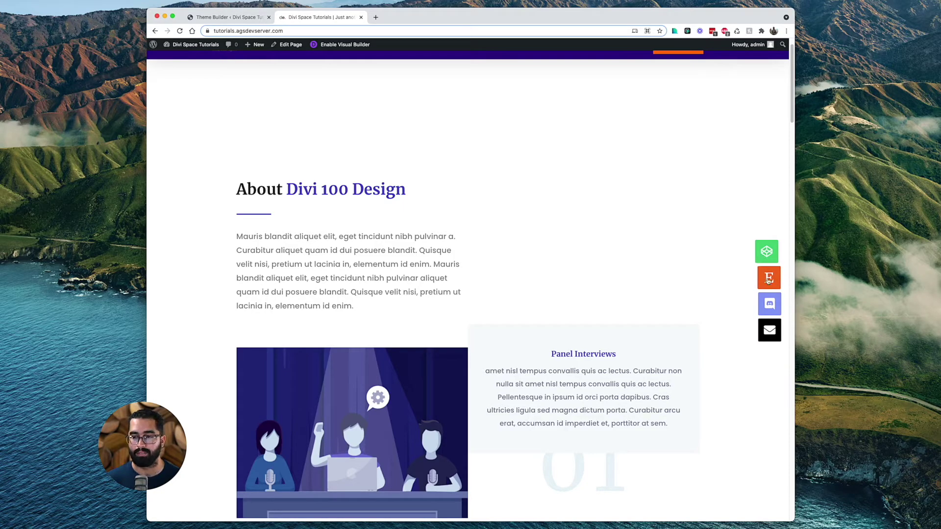
{"action": "scroll", "coordinate": [636, 211], "scroll_direction": "down", "scroll_amount": 15}
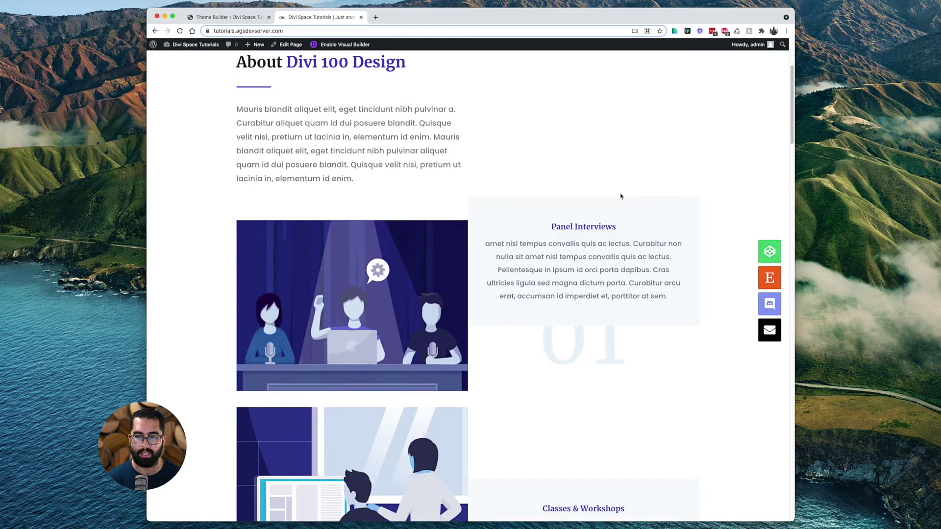
{"action": "scroll", "coordinate": [600, 184], "scroll_direction": "down", "scroll_amount": 17}
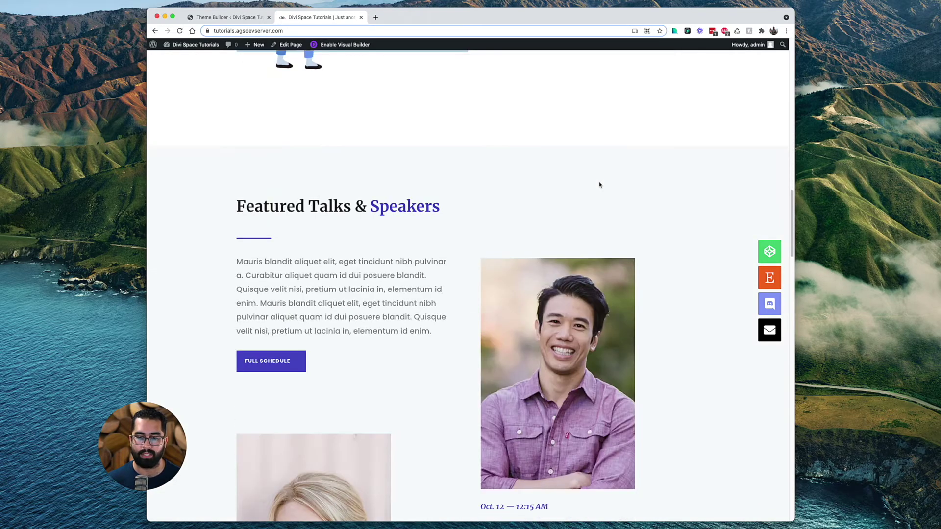
{"action": "scroll", "coordinate": [600, 181], "scroll_direction": "down", "scroll_amount": 15}
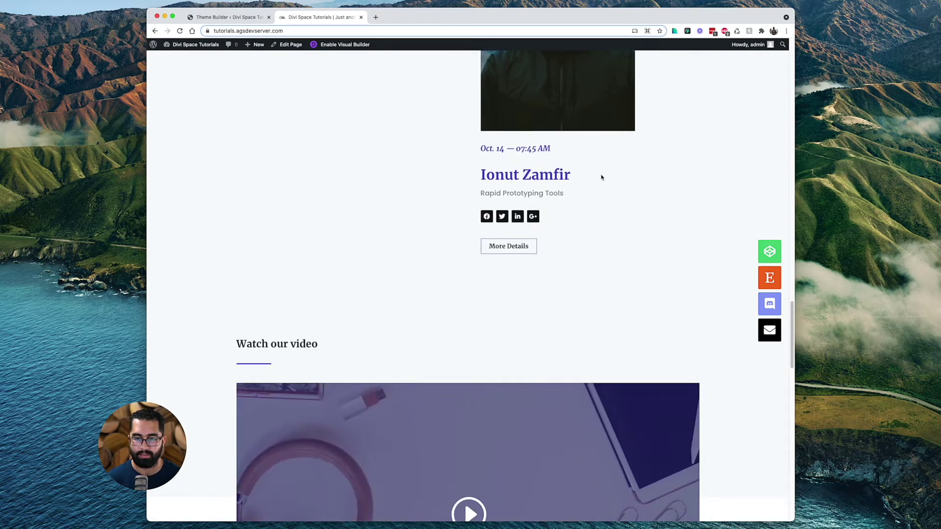
{"action": "scroll", "coordinate": [603, 176], "scroll_direction": "down", "scroll_amount": 3}
{"action": "scroll", "coordinate": [603, 178], "scroll_direction": "up", "scroll_amount": 18}
{"action": "scroll", "coordinate": [603, 178], "scroll_direction": "up", "scroll_amount": 20}
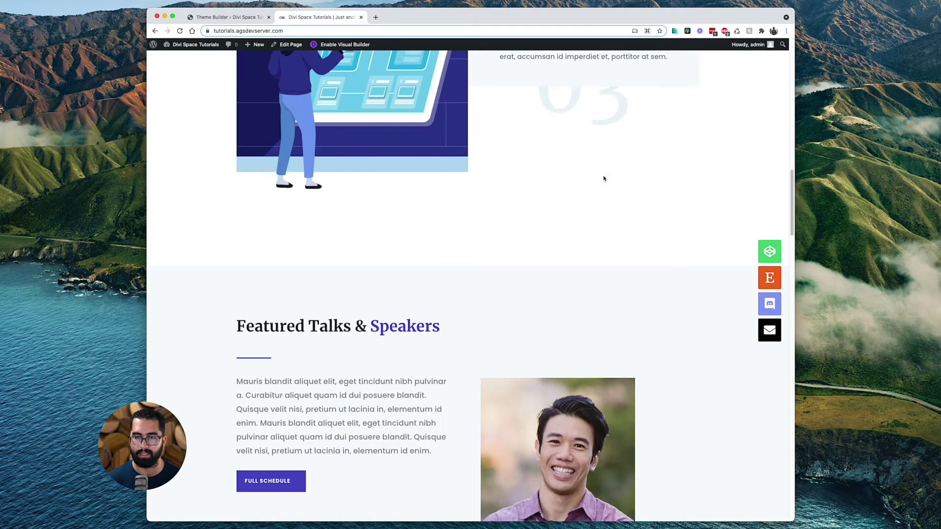
{"action": "scroll", "coordinate": [603, 182], "scroll_direction": "up", "scroll_amount": 2}
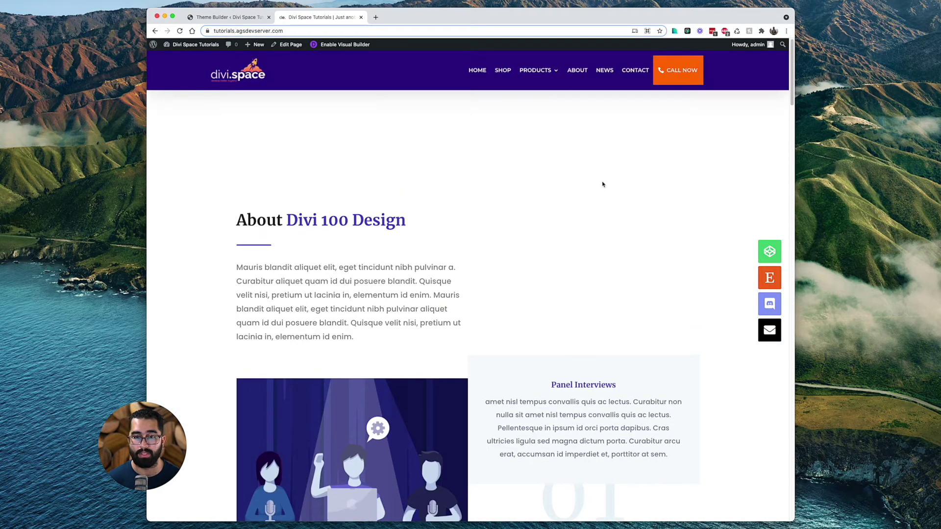